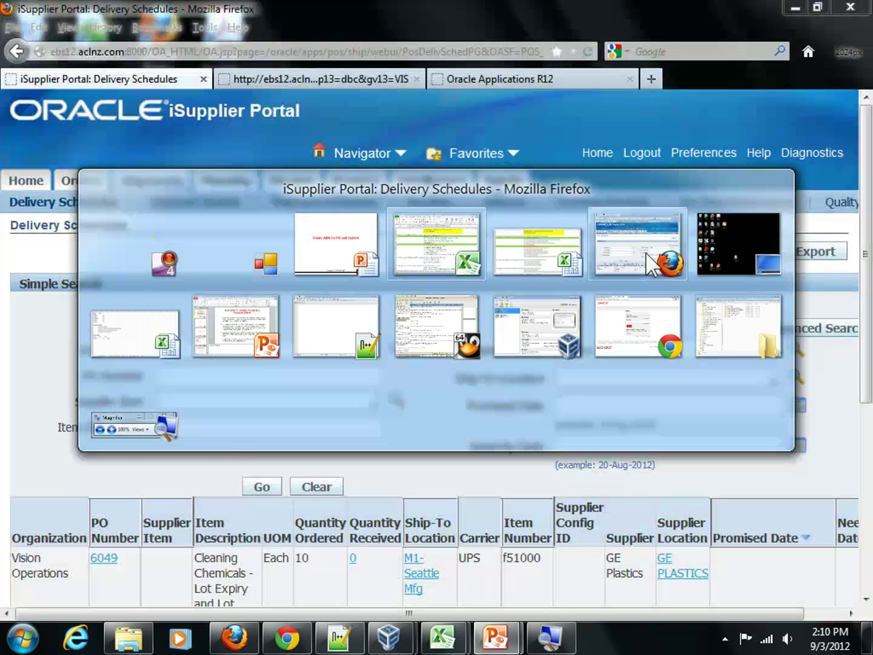
# Go to Shipments > Shipment Notices and begin creating an advance shipment notice.
pyautogui.click(648, 262)
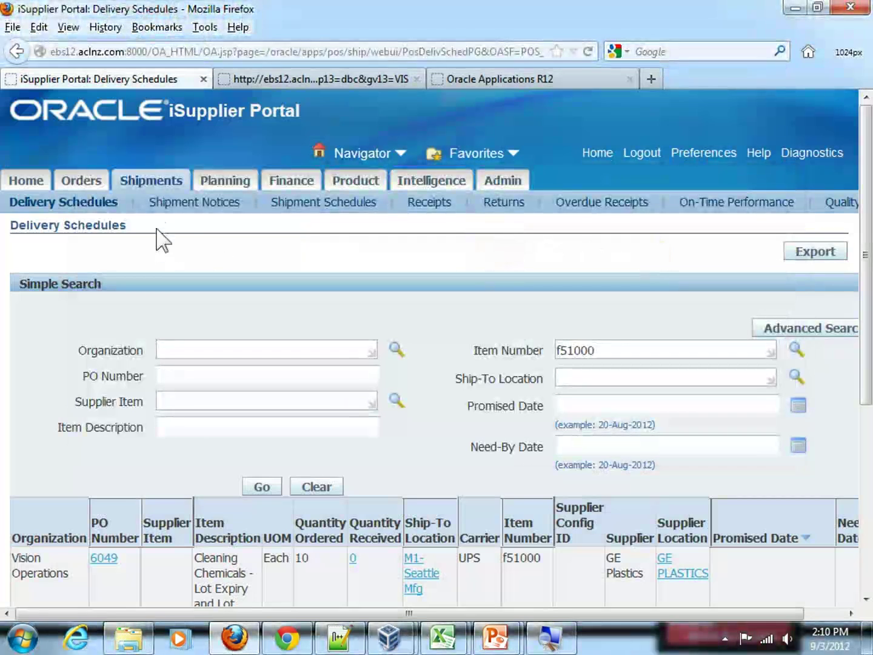
pyautogui.click(148, 184)
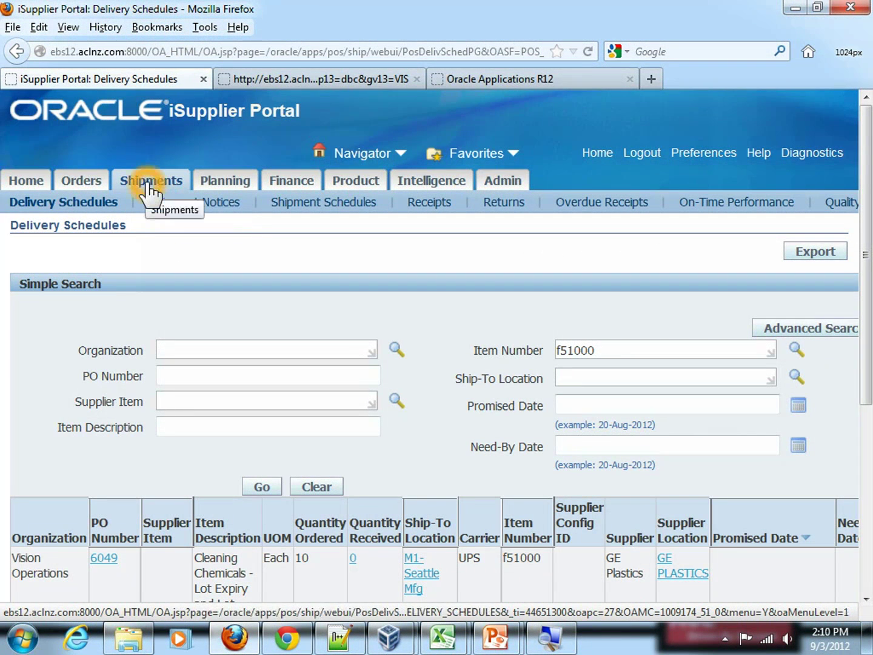
pyautogui.click(193, 207)
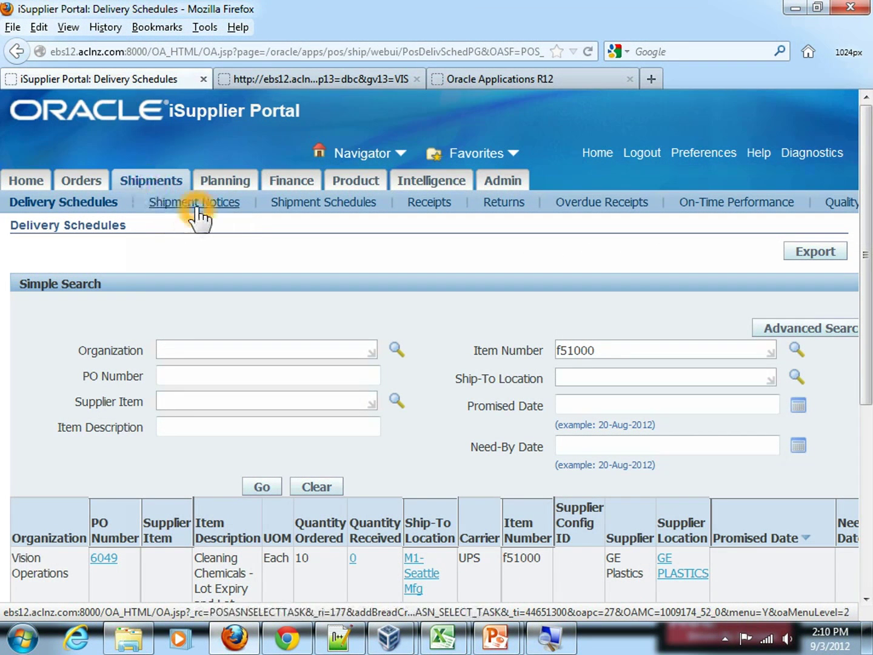
pyautogui.click(232, 205)
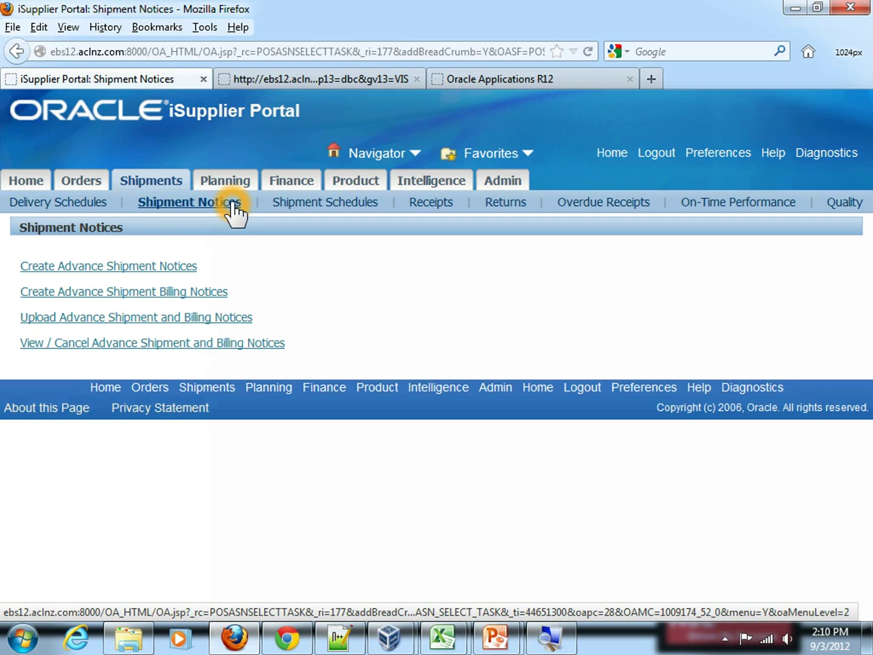
pyautogui.click(187, 271)
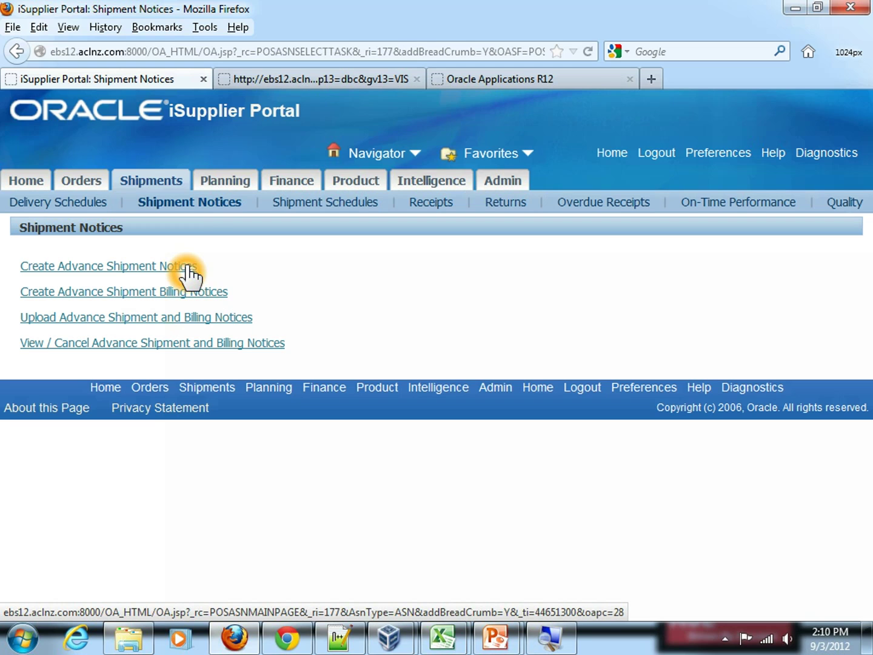
pyautogui.click(189, 270)
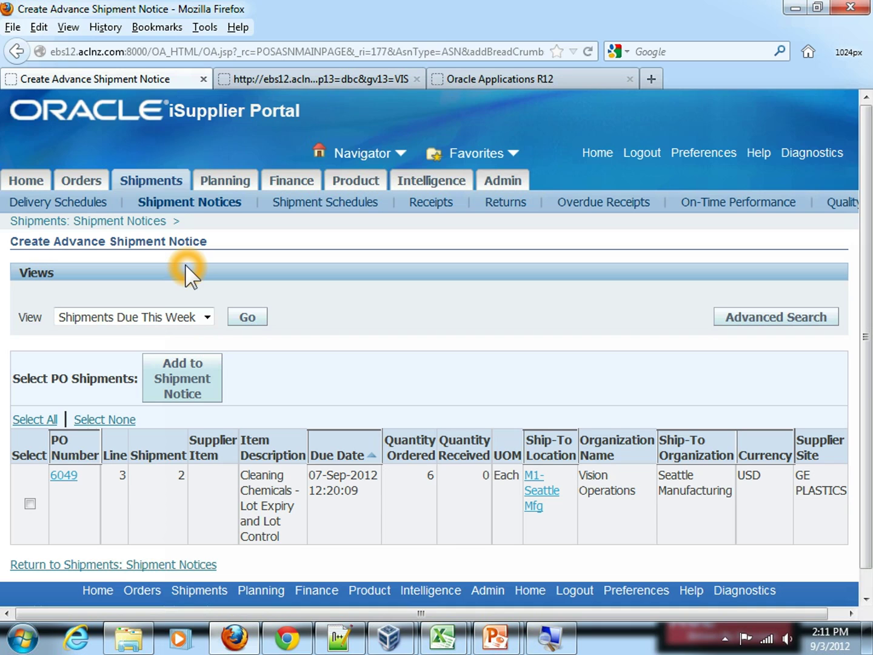
# Select the PO 6049 line 3 shipment 2 row and add it to a shipment notice.
pyautogui.scroll(-1, 188, 270)
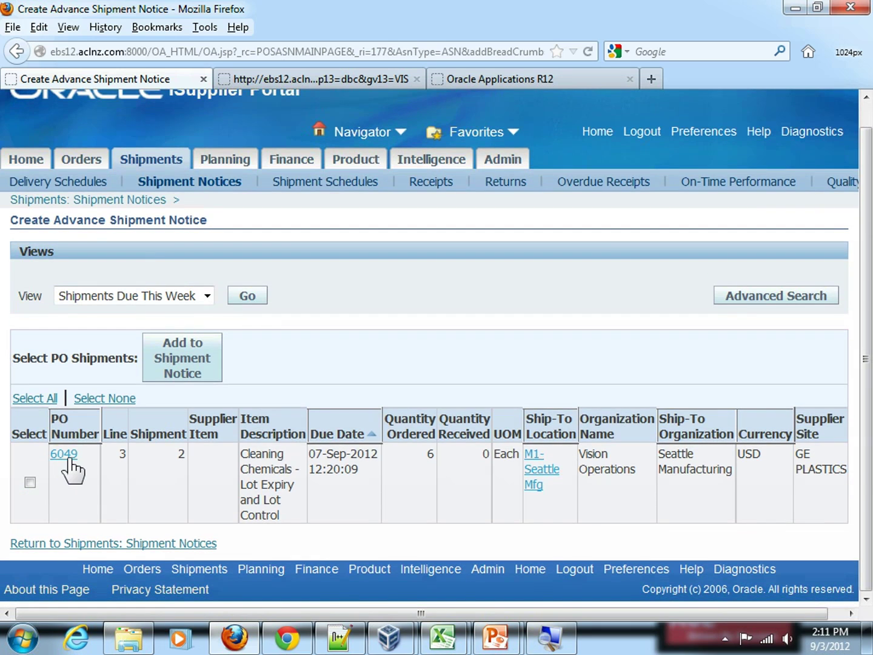
pyautogui.click(70, 459)
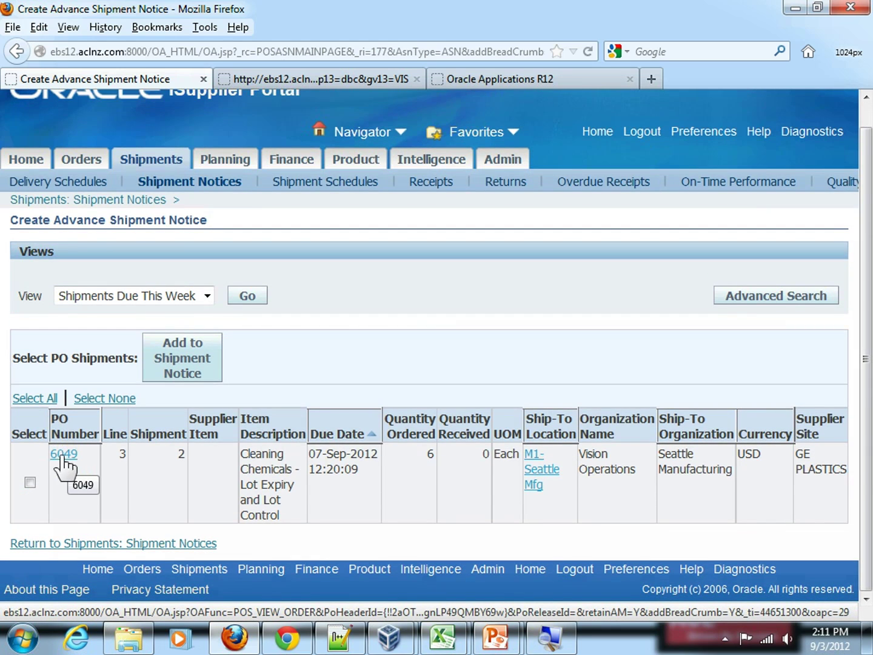
pyautogui.click(30, 482)
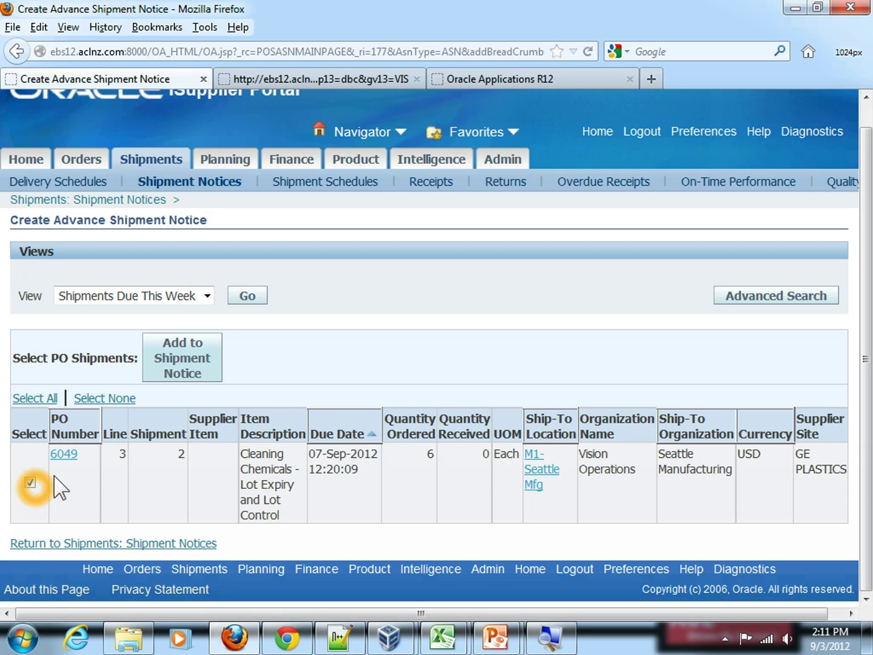
pyautogui.click(181, 369)
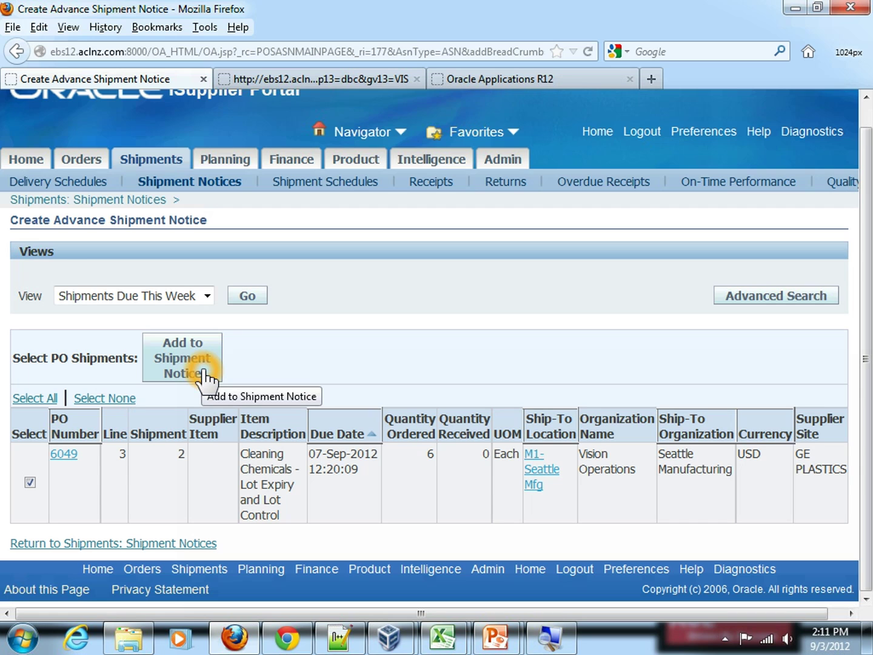
pyautogui.click(205, 371)
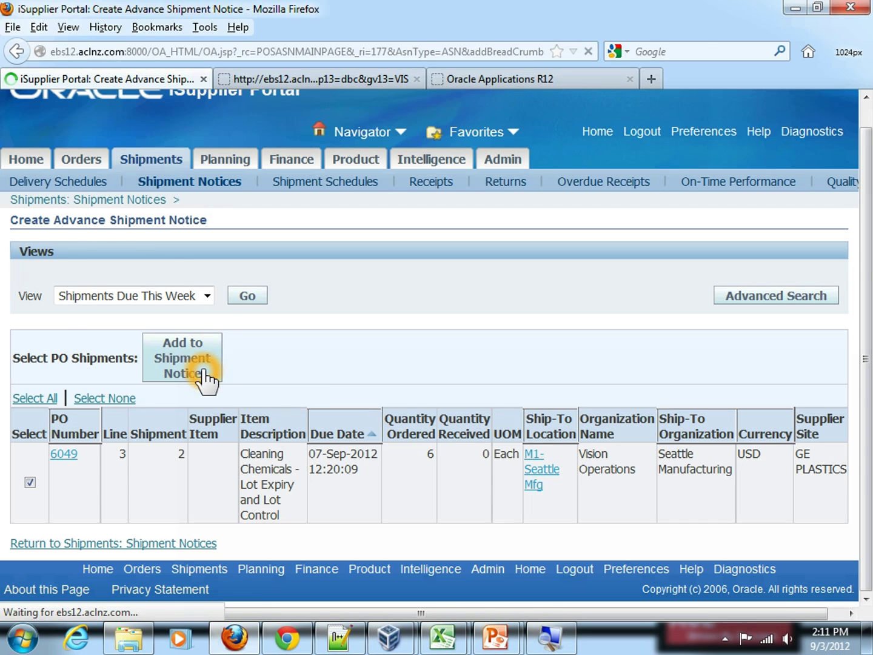
pyautogui.scroll(-3, 203, 369)
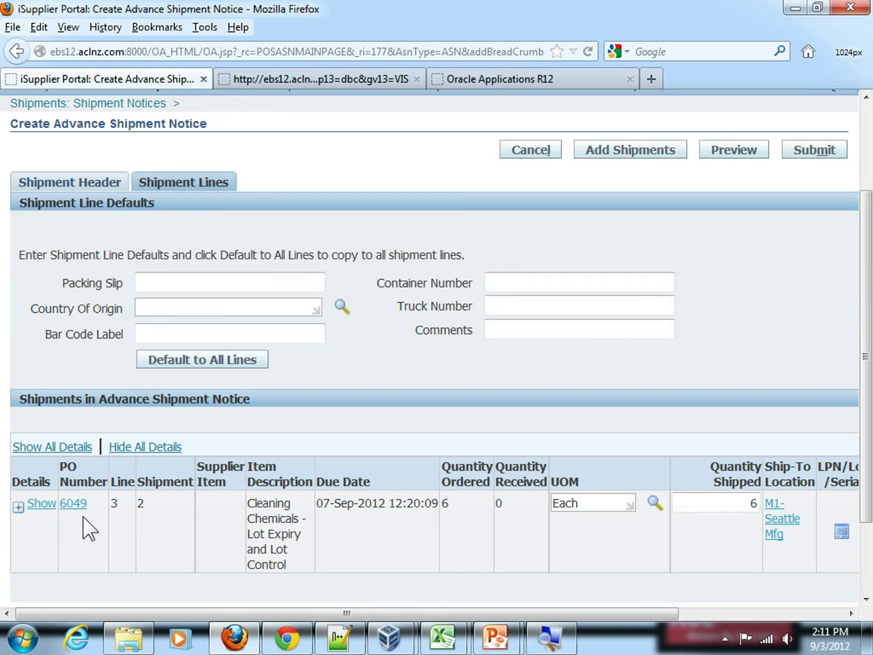
pyautogui.moveTo(334, 614); pyautogui.dragTo(519, 620)
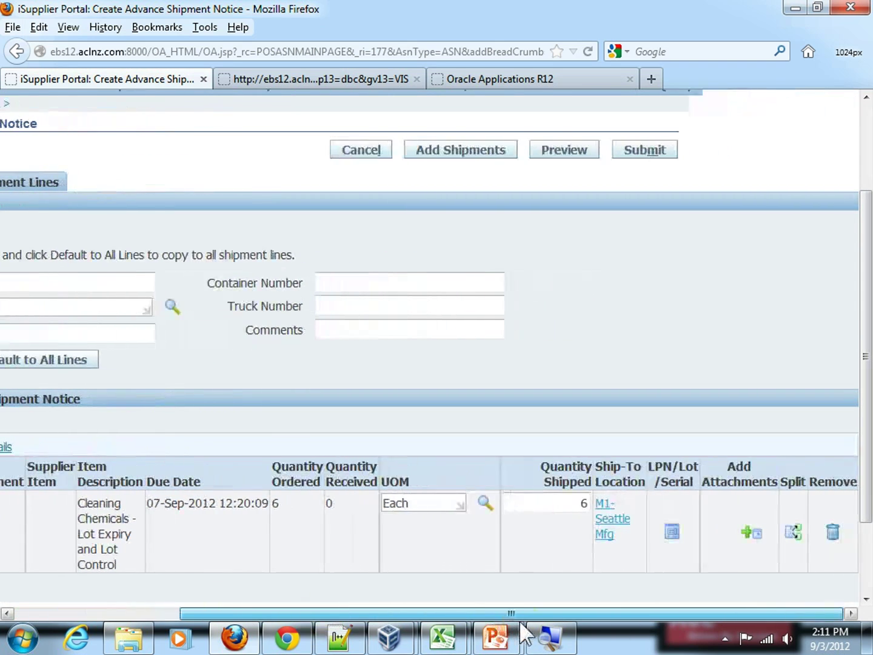
pyautogui.click(755, 540)
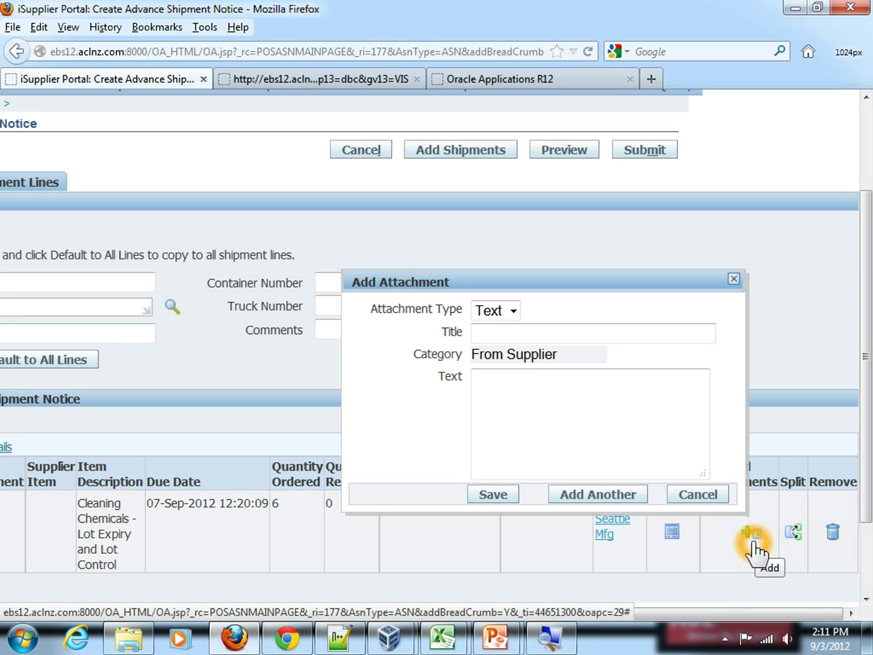
pyautogui.click(798, 534)
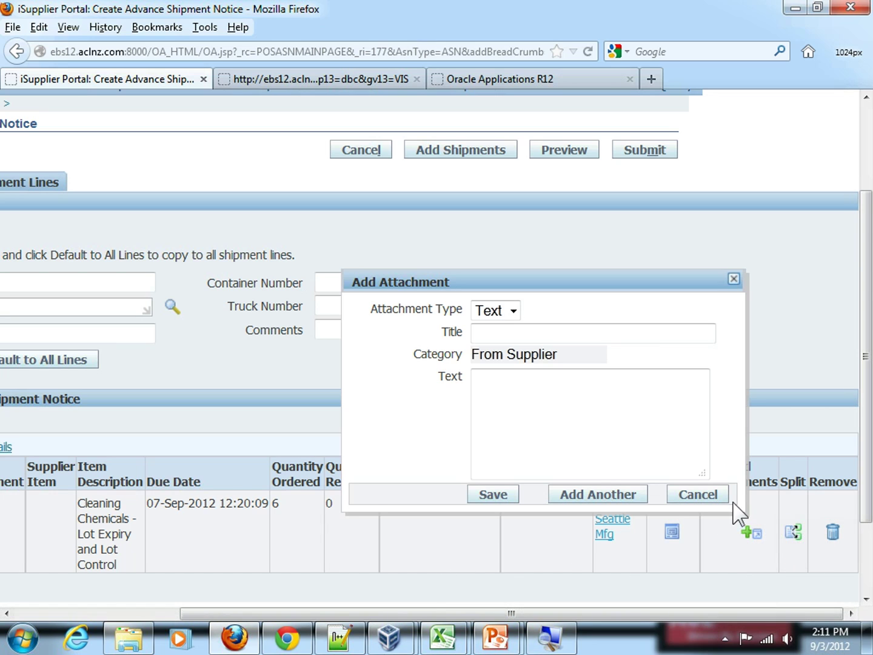
pyautogui.click(699, 496)
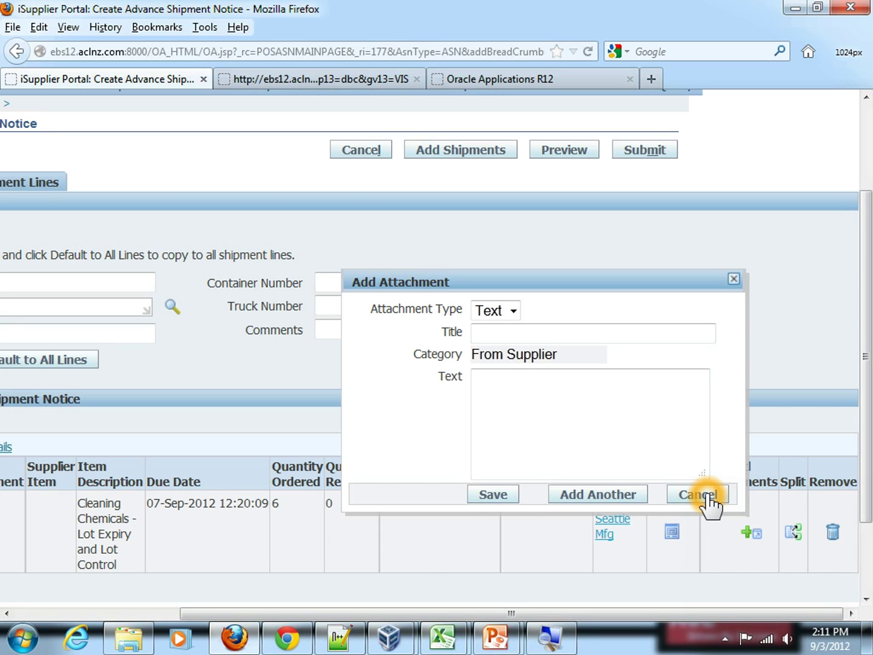
pyautogui.click(707, 496)
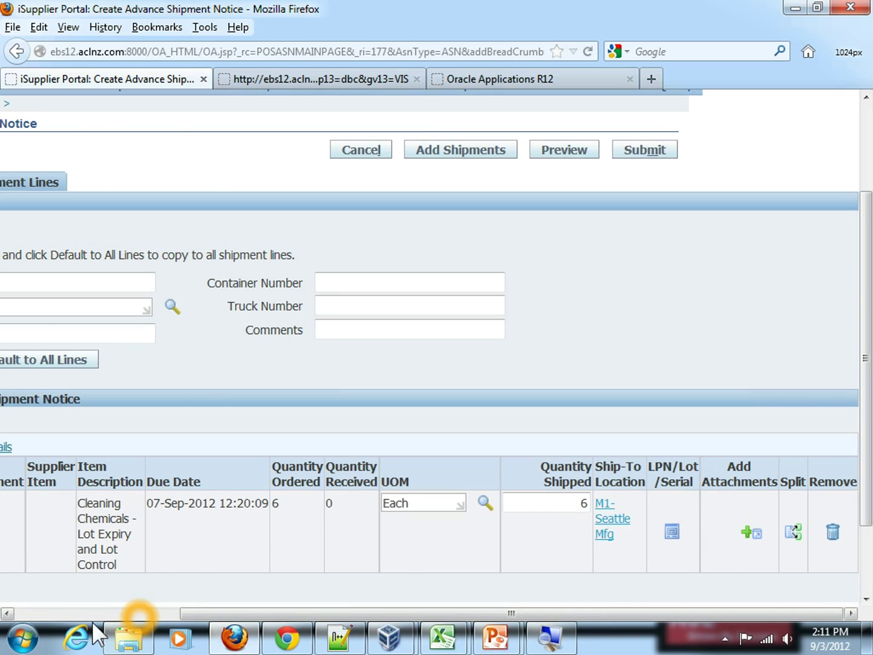
# Expand the PO 6049 line 3 details, leaving packing slip, container and truck fields blank.
pyautogui.click(74, 613)
pyautogui.click(18, 508)
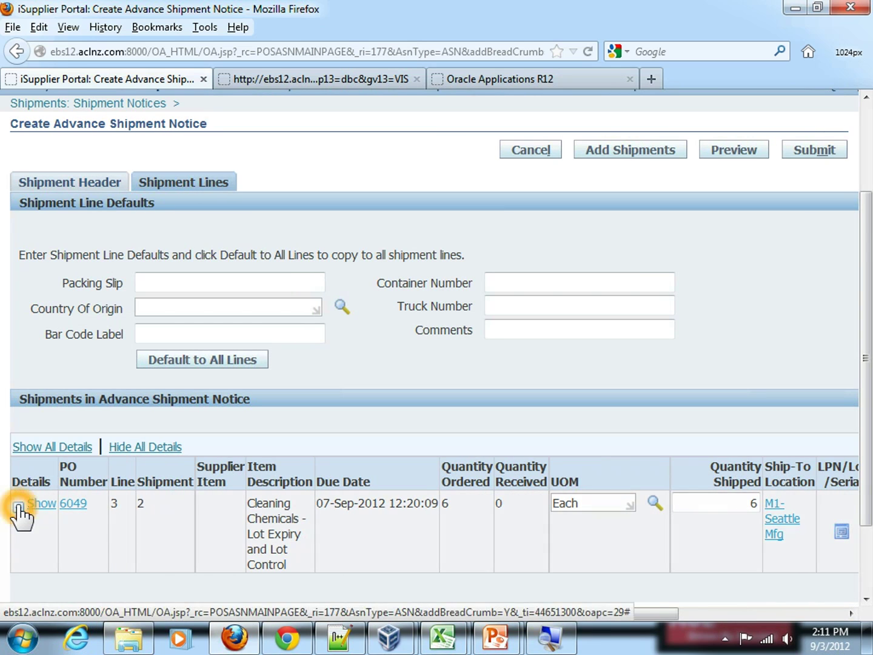
pyautogui.scroll(-4, 38, 507)
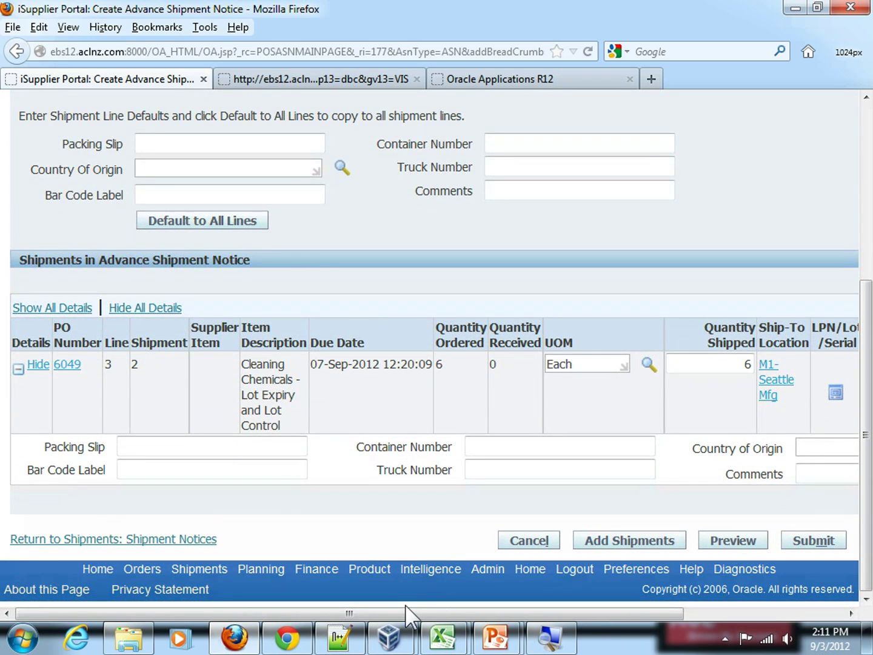
pyautogui.click(164, 463)
pyautogui.click(487, 449)
pyautogui.moveTo(640, 614)
pyautogui.mouseDown()
pyautogui.moveTo(809, 614)
pyautogui.moveTo(551, 616)
pyautogui.mouseUp()
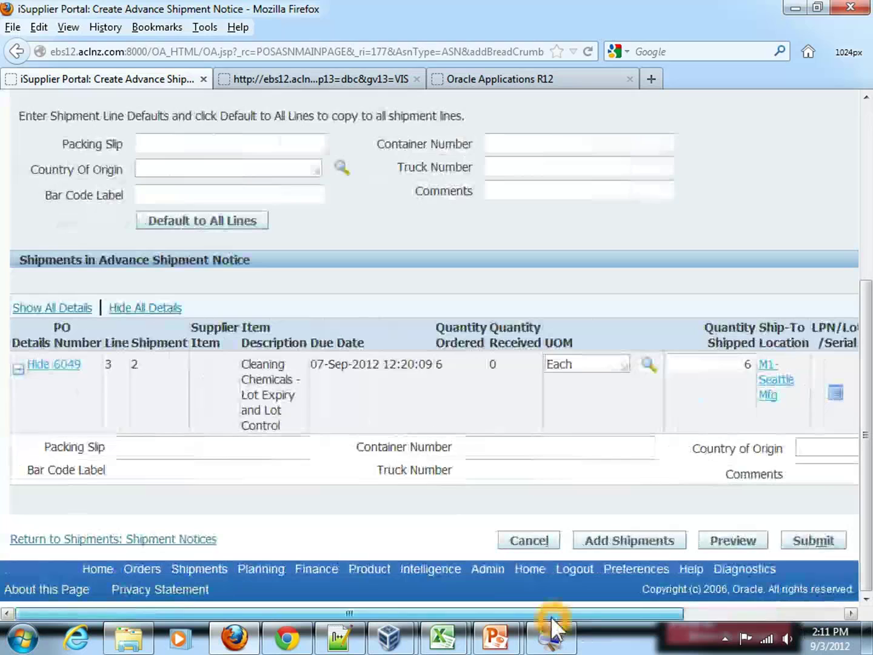
pyautogui.click(550, 615)
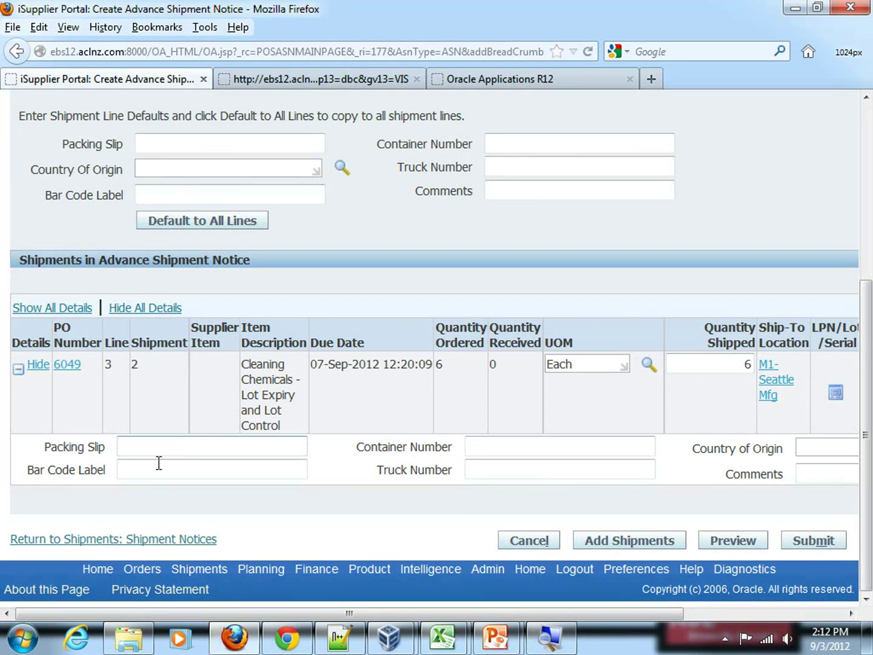
pyautogui.click(156, 530)
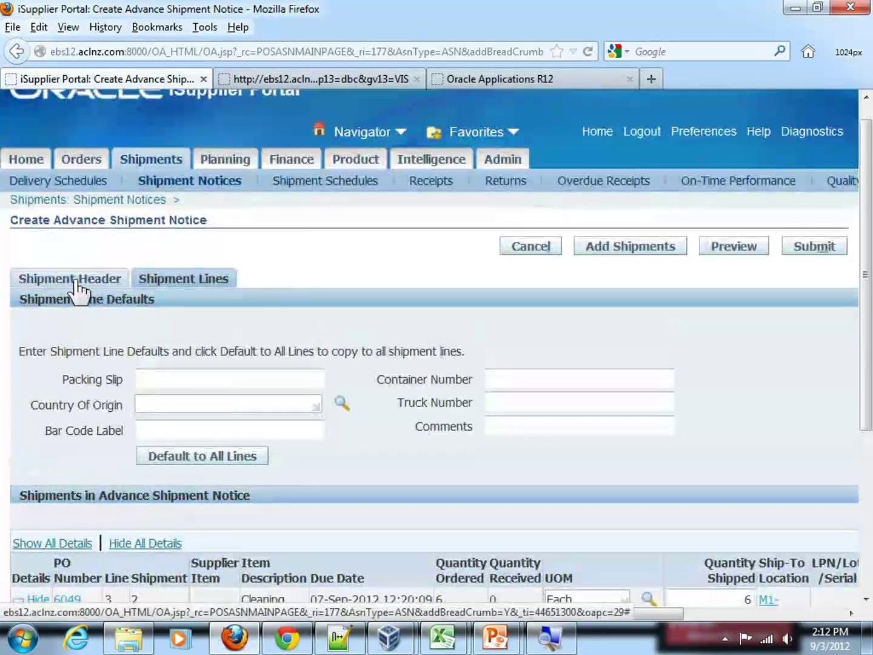
# Enter shipment number DEMASN11012 in the shipment header.
pyautogui.click(76, 280)
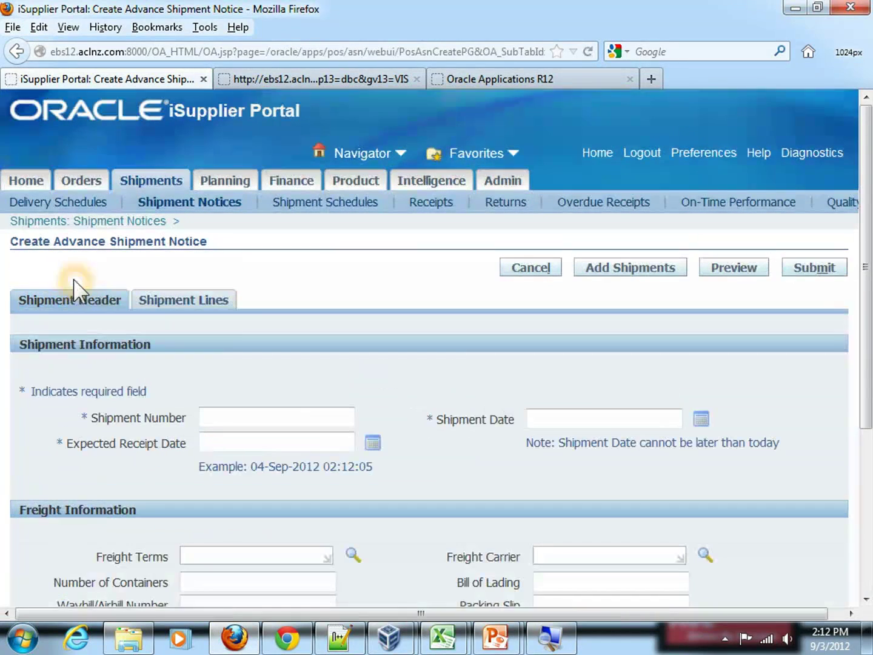
pyautogui.click(72, 286)
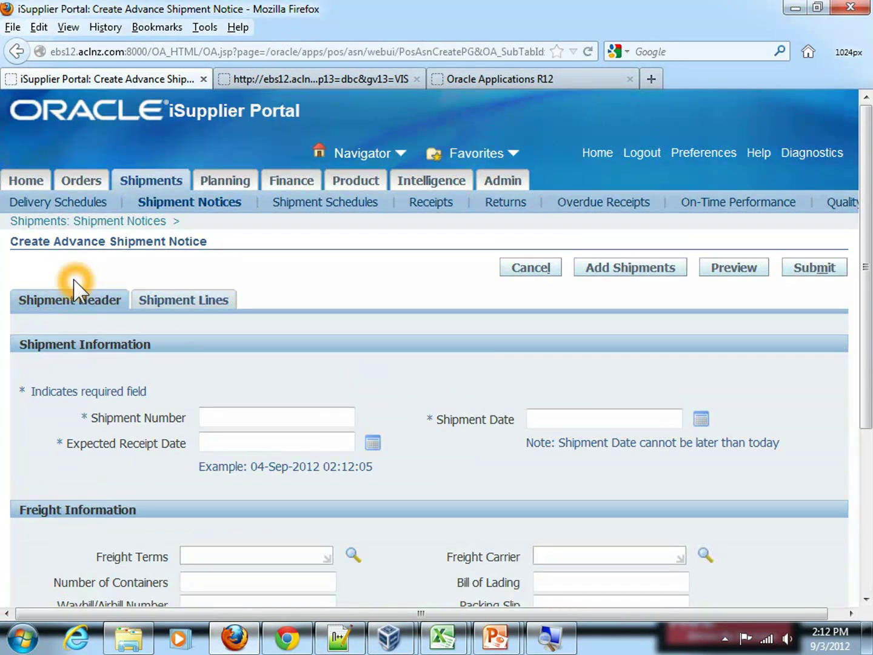
pyautogui.click(23, 391)
pyautogui.scroll(-3, 22, 391)
pyautogui.click(221, 298)
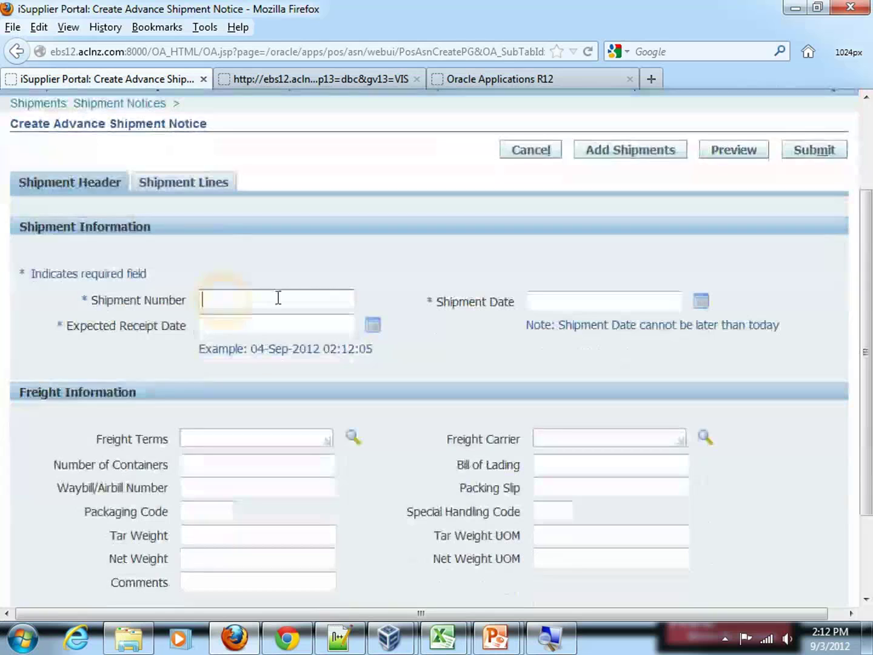
pyautogui.click(347, 300)
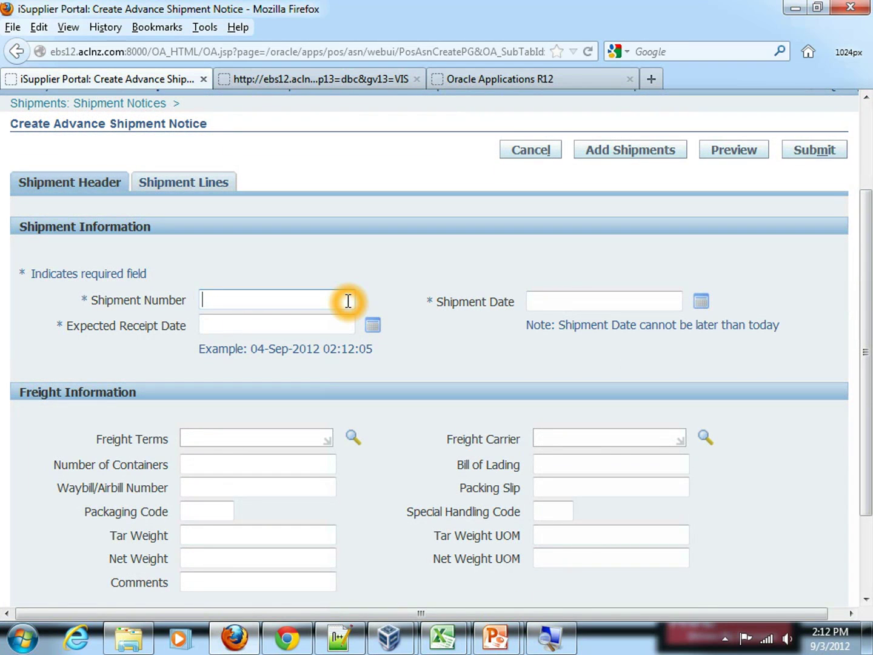
pyautogui.write('D')
pyautogui.write('EMA')
pyautogui.write('SC')
pyautogui.press('BackSpace')
pyautogui.write('N')
pyautogui.write('11')
pyautogui.write('012')
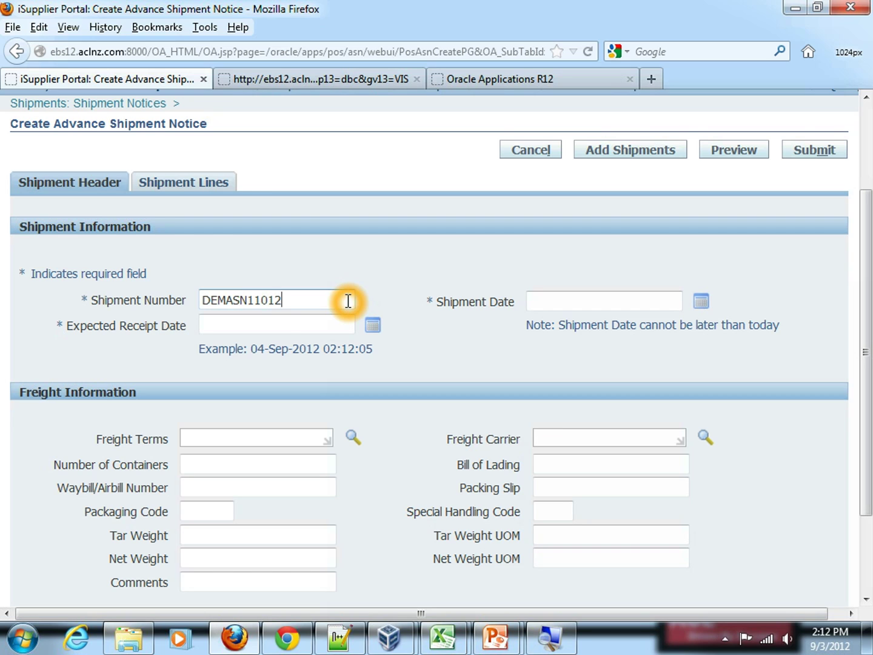
# Set expected receipt date 05-Sep-2012 and shipment date 03-Sep-2012 from the calendars.
pyautogui.click(277, 323)
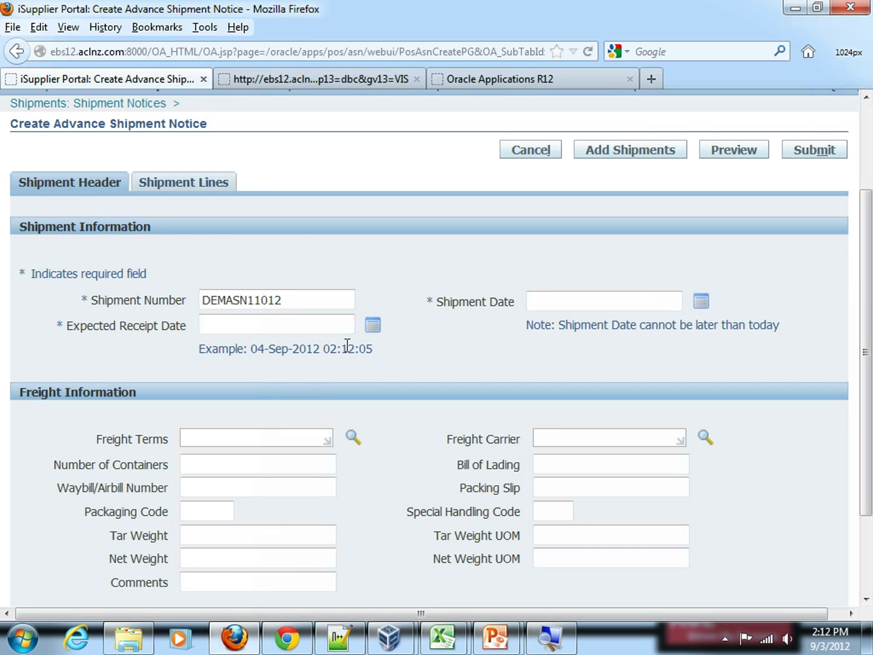
pyautogui.click(374, 328)
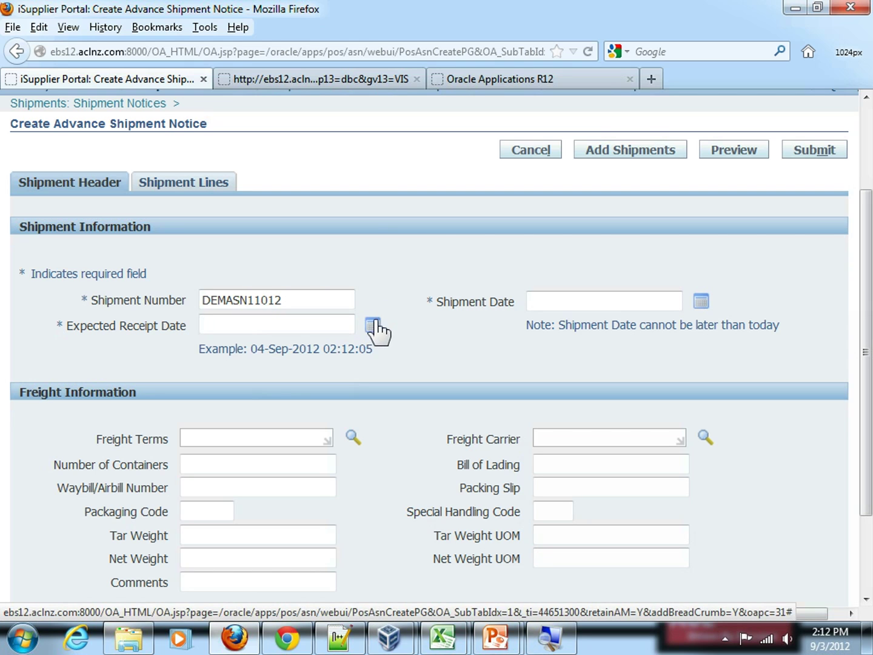
pyautogui.click(374, 329)
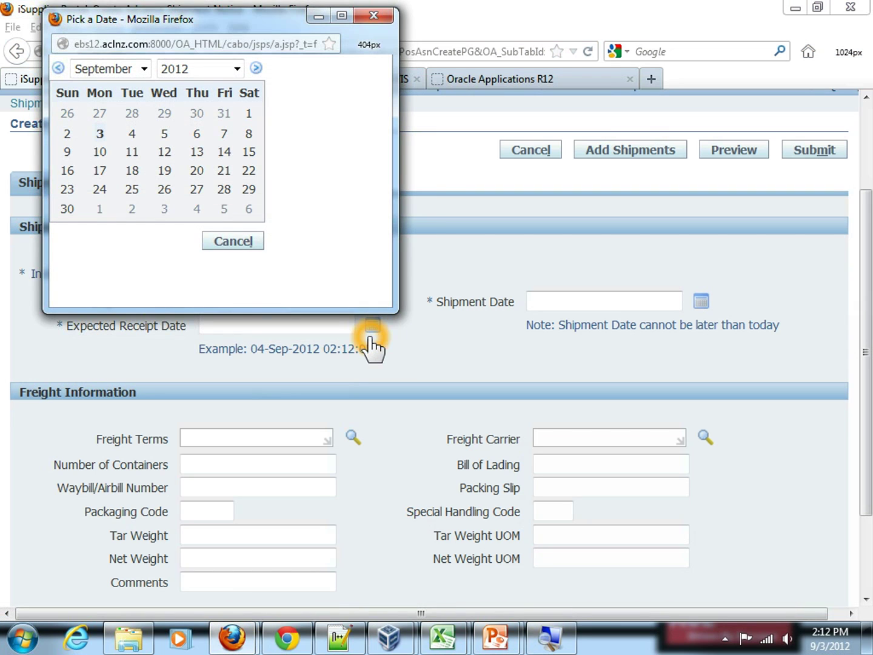
pyautogui.click(165, 133)
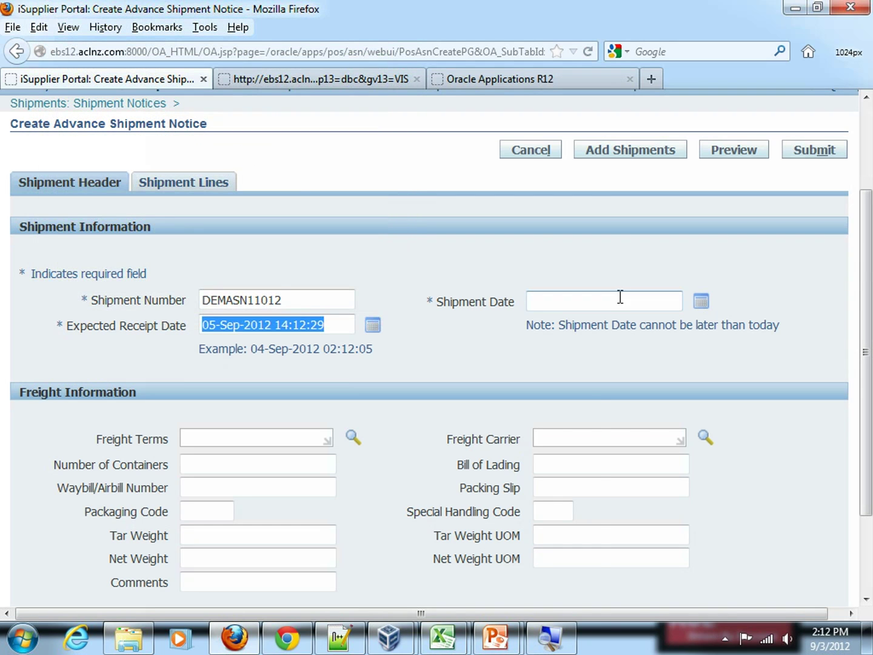
pyautogui.click(619, 299)
pyautogui.click(701, 301)
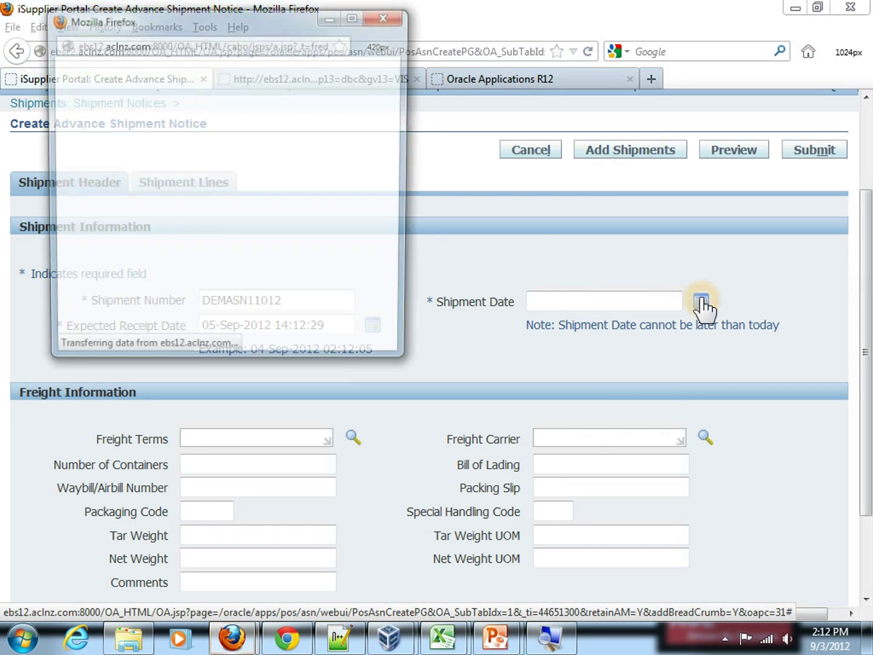
pyautogui.click(100, 138)
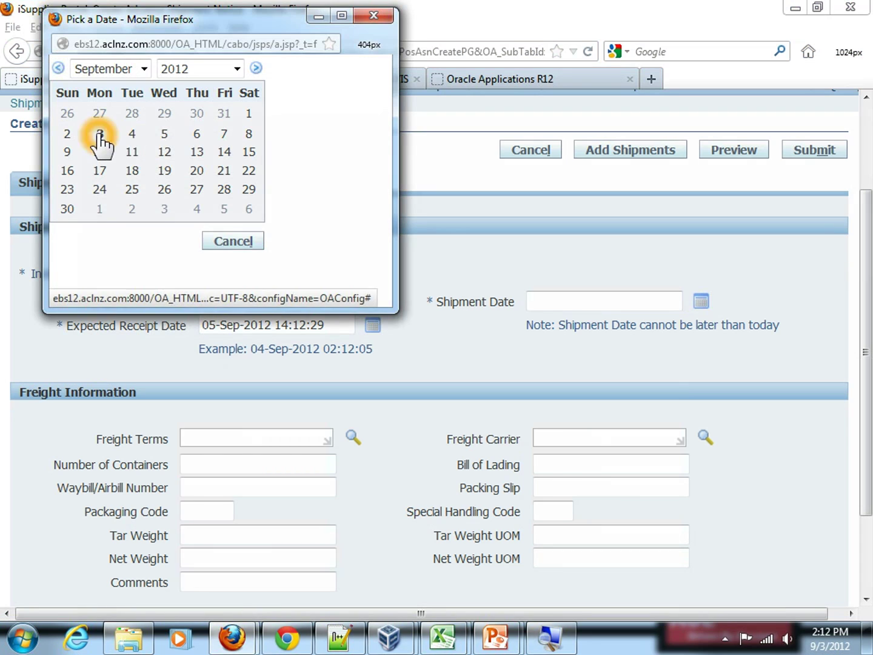
pyautogui.click(450, 345)
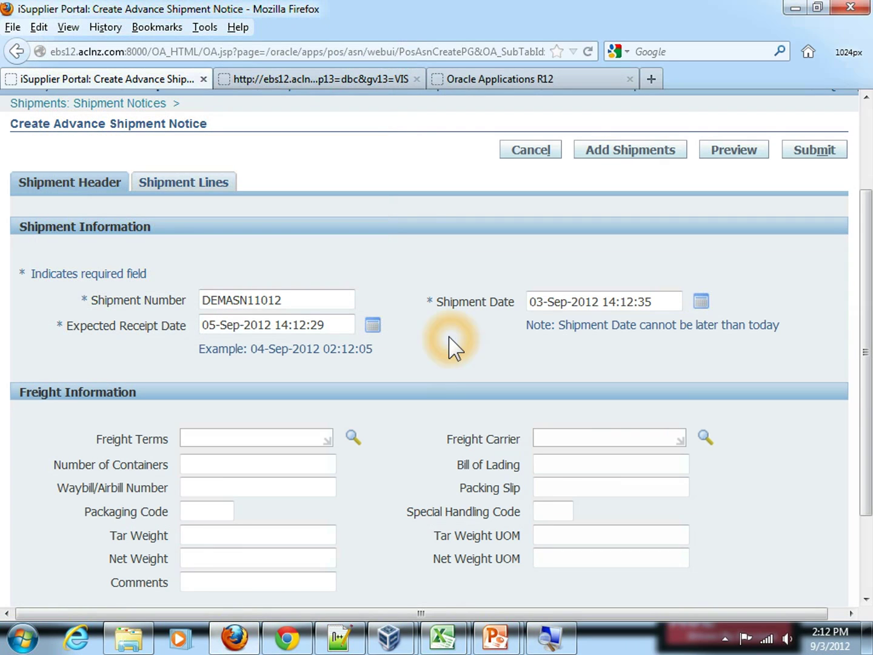
pyautogui.scroll(-3, 450, 342)
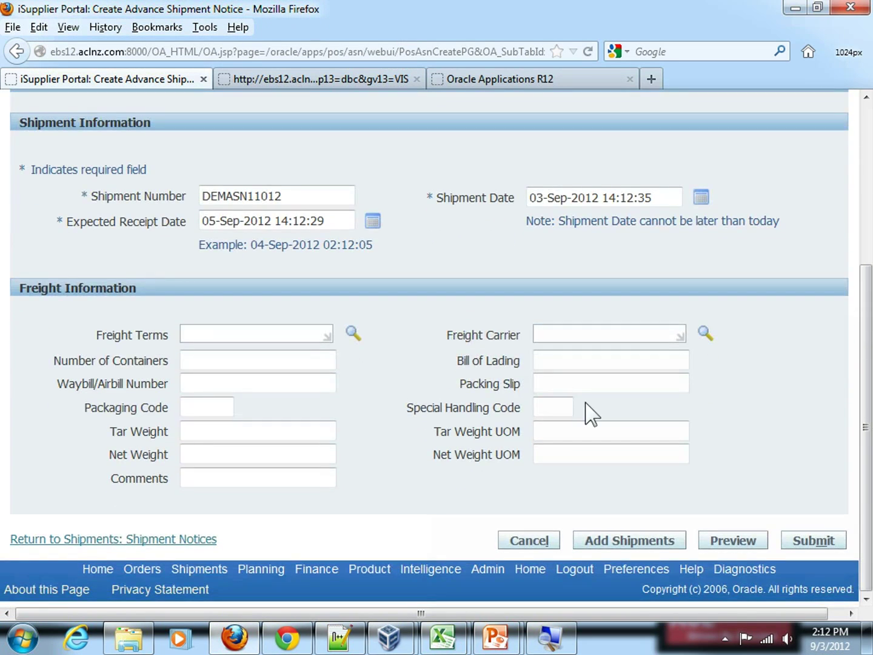
pyautogui.click(585, 407)
pyautogui.click(275, 424)
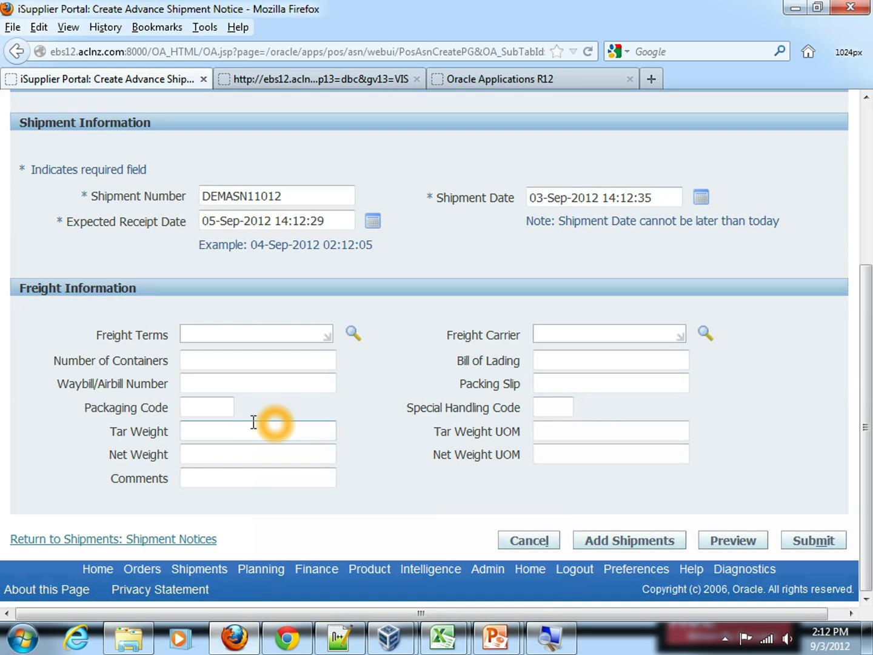
pyautogui.click(211, 382)
pyautogui.click(546, 393)
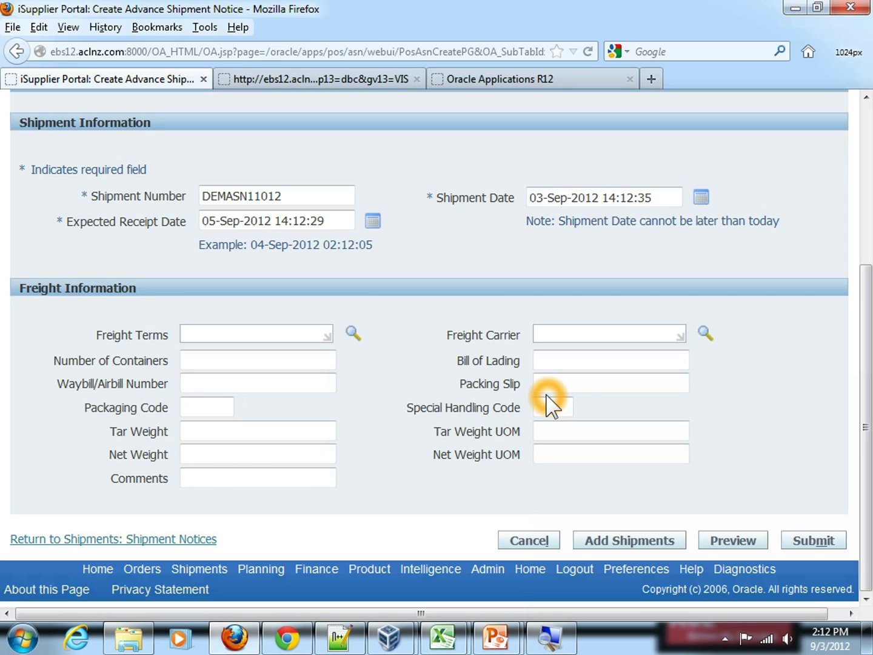
pyautogui.write('NZ4534534')
pyautogui.write('764546')
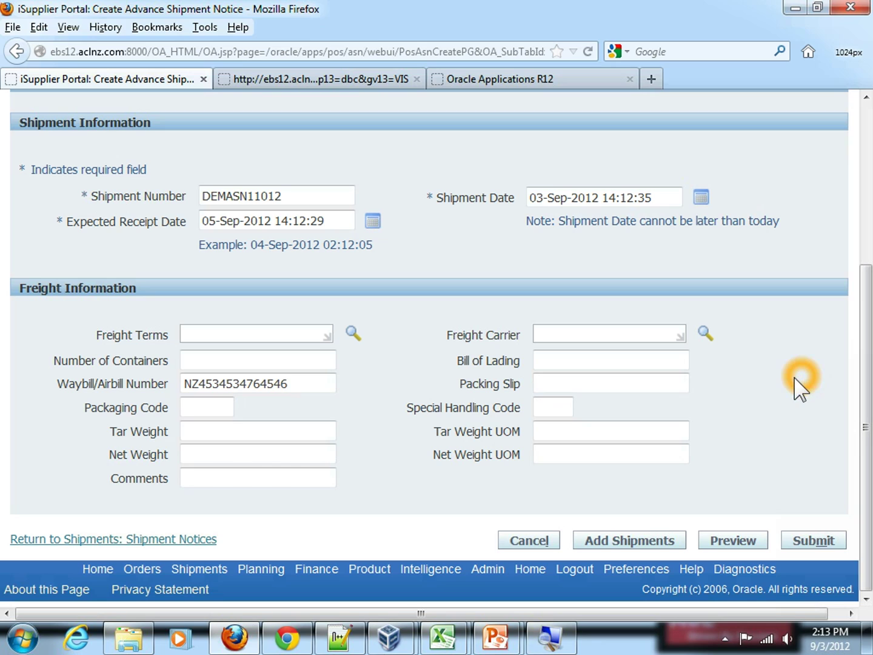
# Preview notice DEMASN11012, submit it, and highlight the confirmed notice number.
pyautogui.click(729, 541)
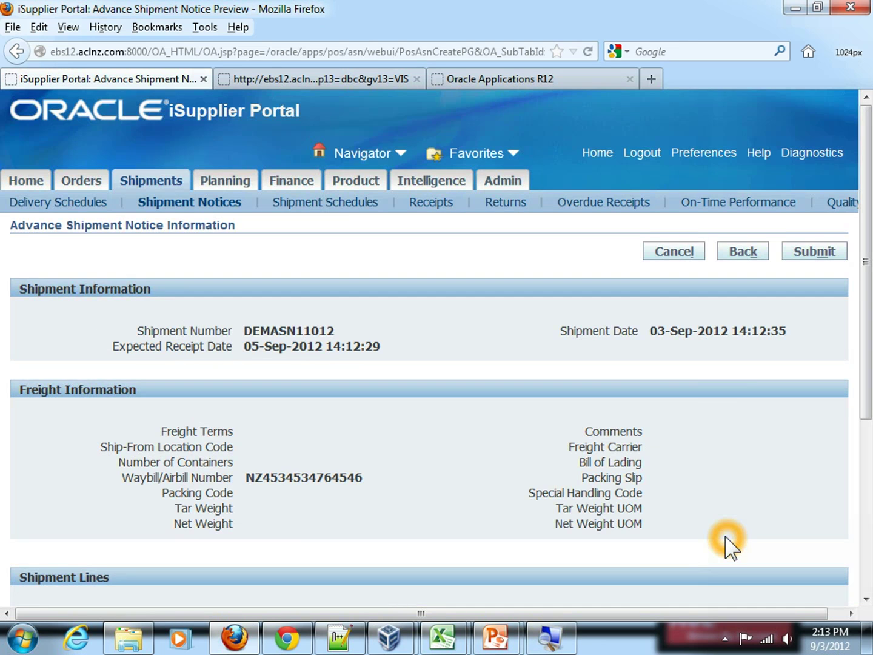
pyautogui.scroll(-3, 746, 499)
pyautogui.scroll(-3, 747, 504)
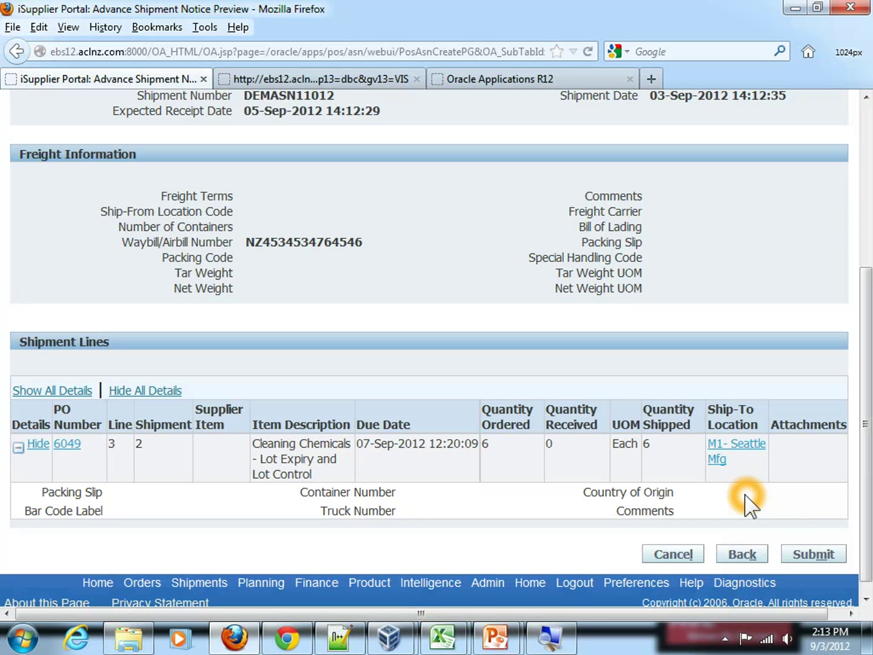
pyautogui.scroll(6, 746, 503)
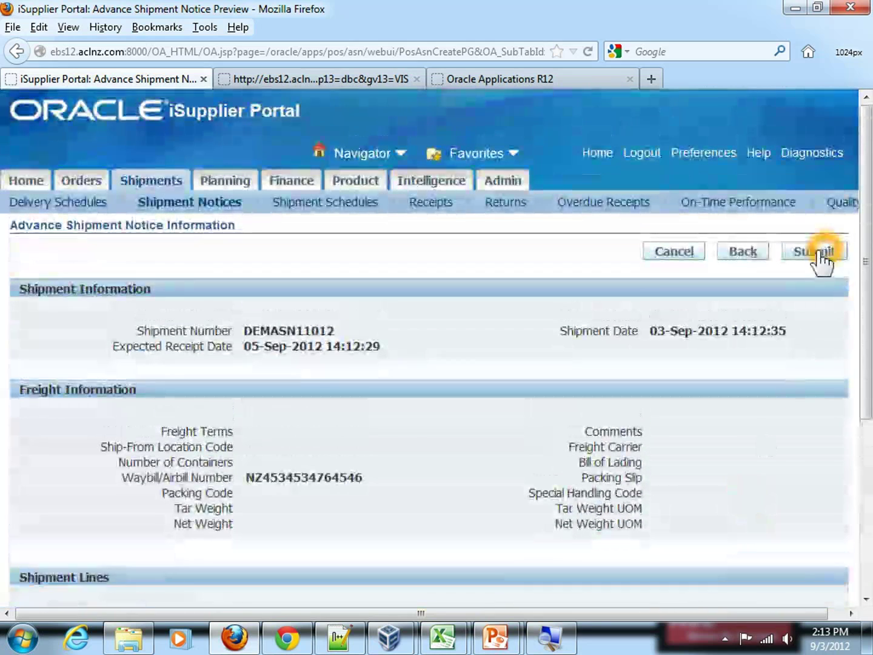
pyautogui.click(822, 261)
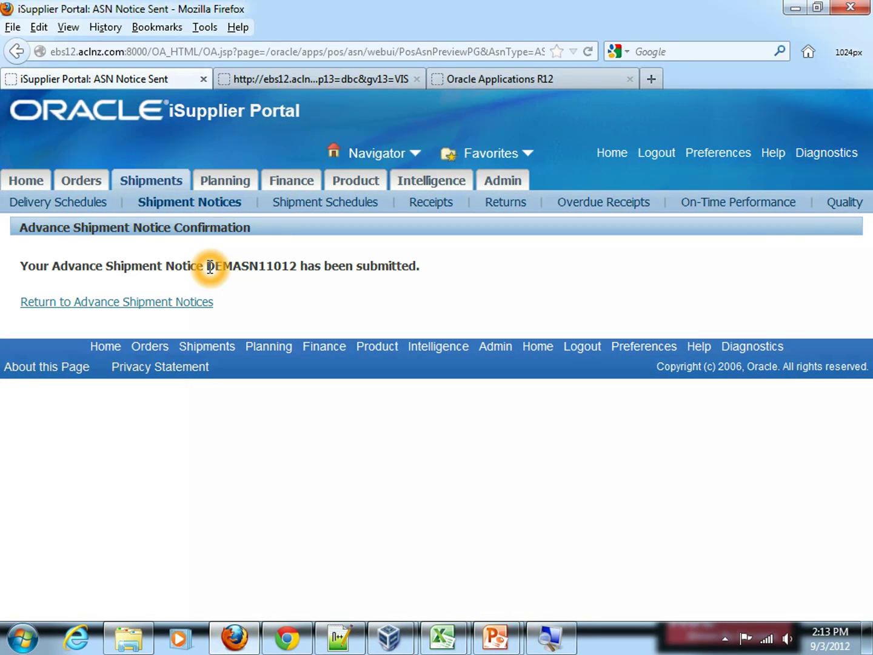
pyautogui.moveTo(207, 267); pyautogui.dragTo(298, 265)
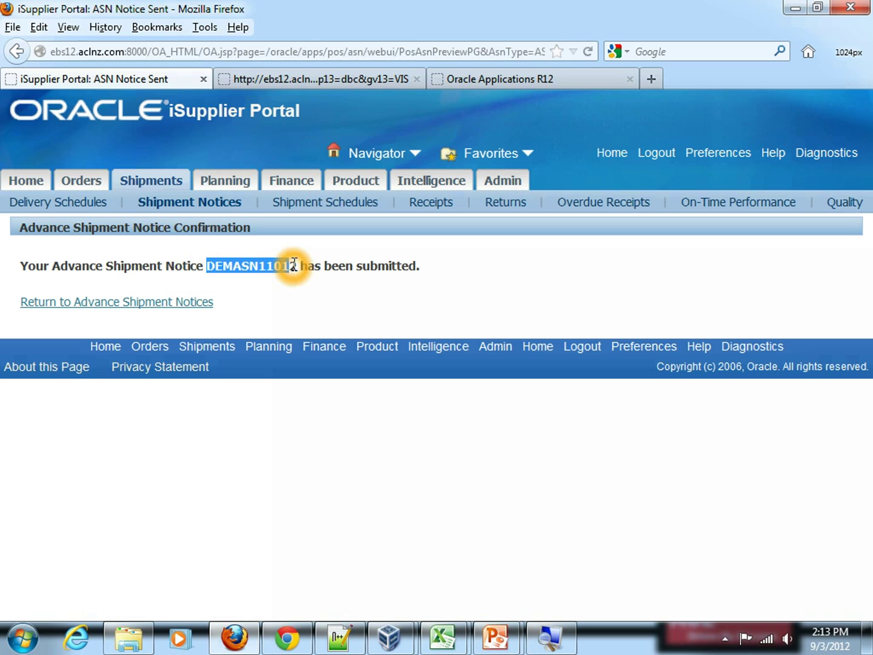